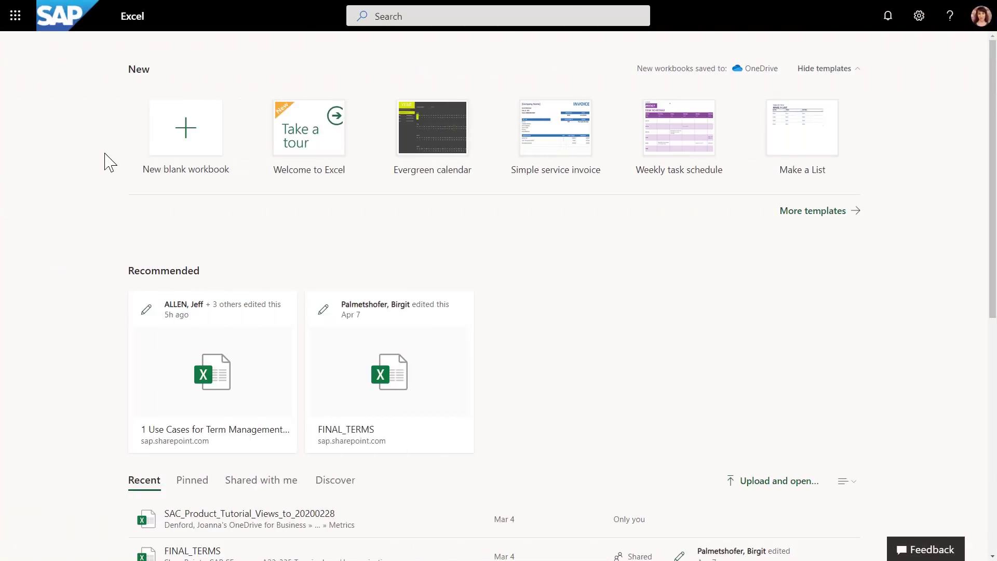
# Create a blank workbook, sign in to SAP Analytics Cloud, and open its table Builder.
pyautogui.click(187, 140)
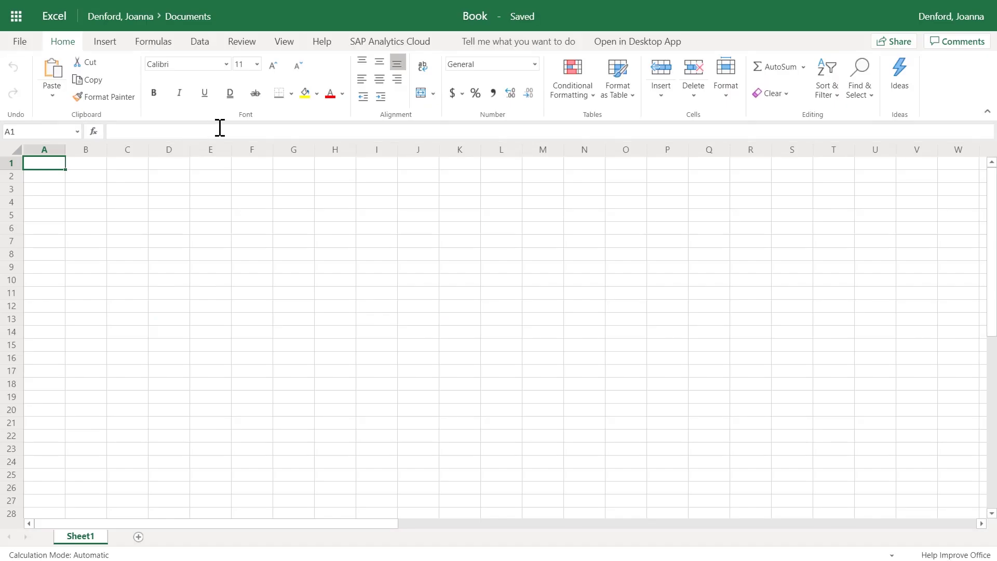
pyautogui.click(378, 47)
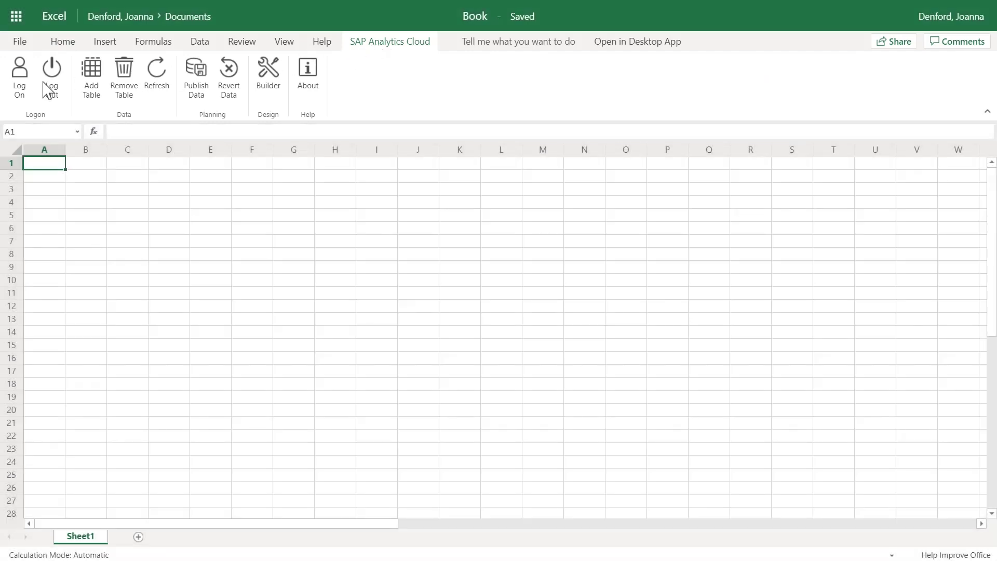
pyautogui.click(31, 85)
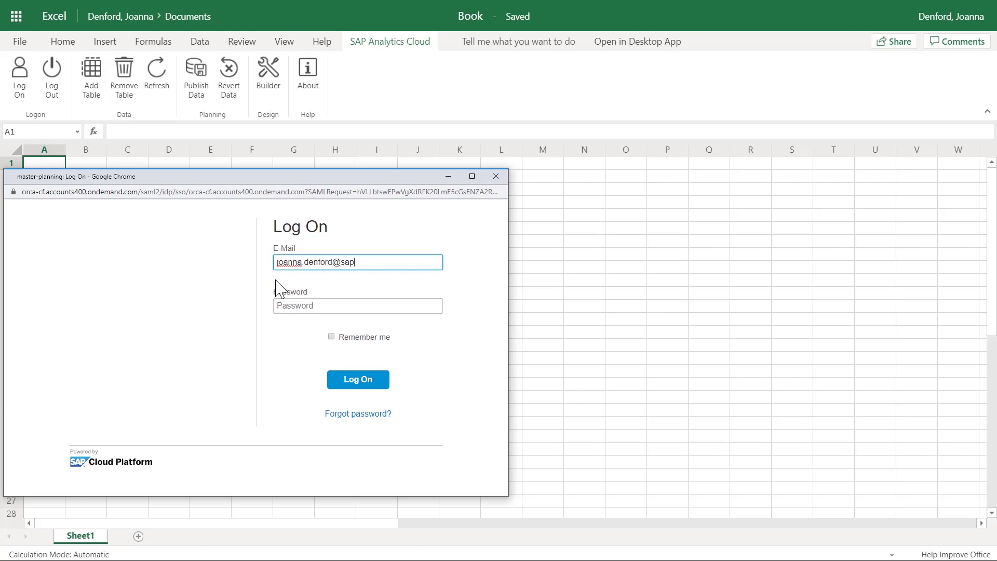
pyautogui.click(283, 306)
pyautogui.write('********')
pyautogui.click(347, 381)
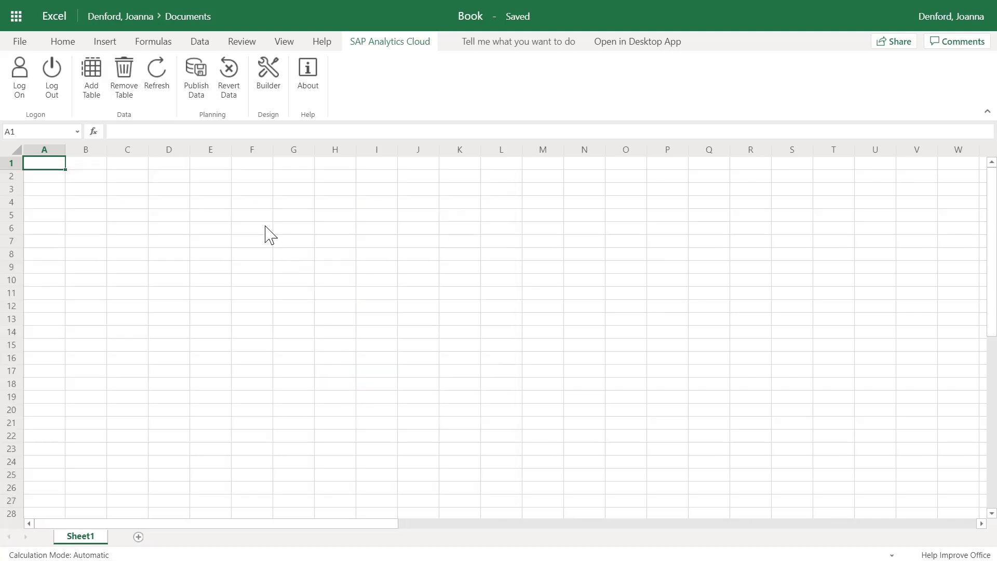
pyautogui.click(268, 86)
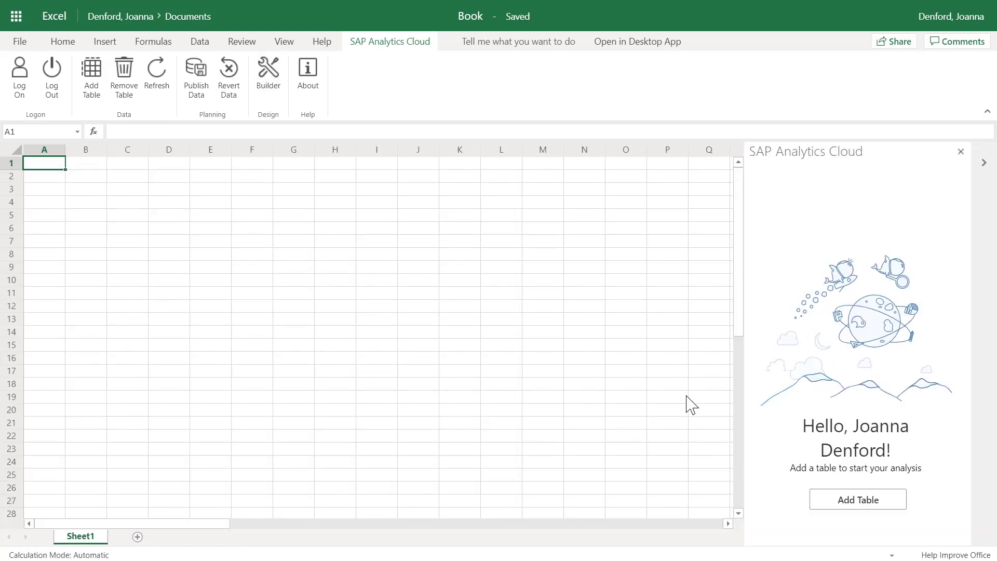
# Insert a LivingCompany_Expanded model table and add Time as a second column dimension.
pyautogui.click(821, 502)
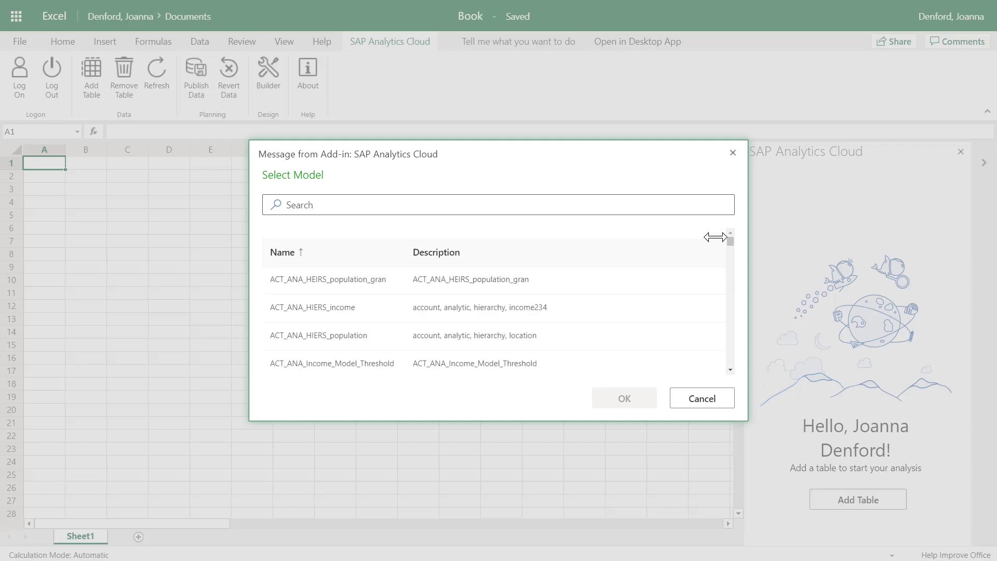
pyautogui.click(710, 207)
pyautogui.write('LivingC')
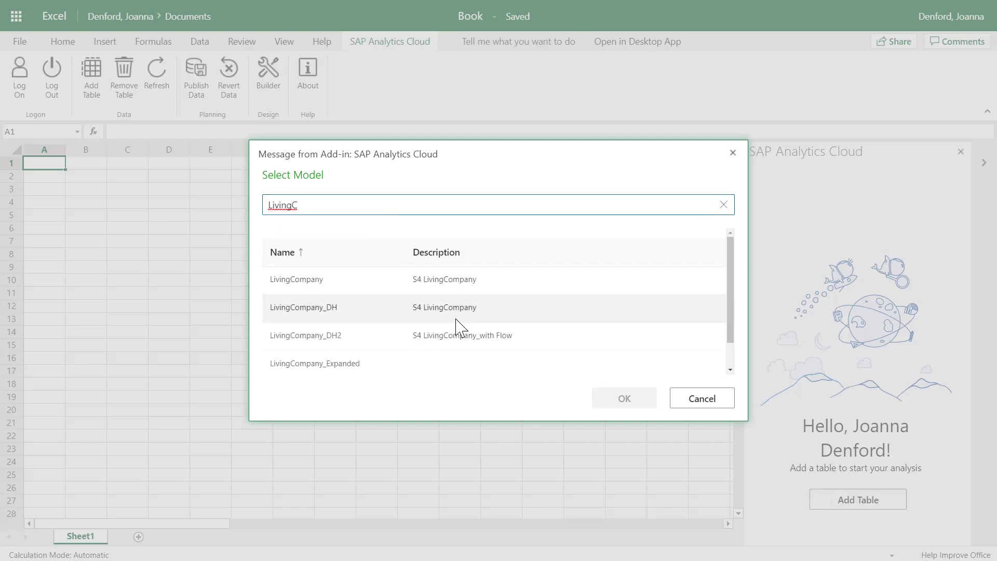
pyautogui.click(349, 360)
pyautogui.click(598, 405)
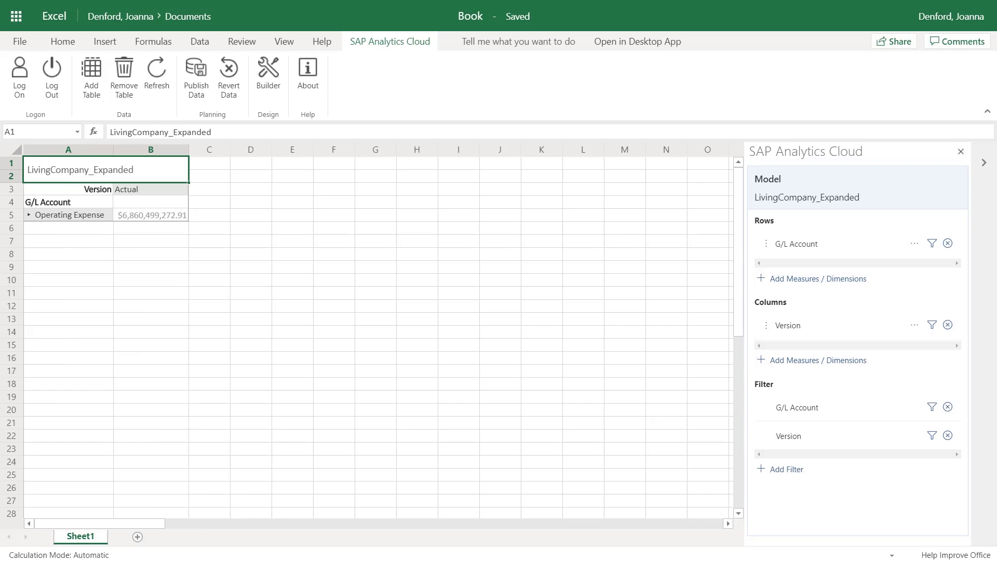
pyautogui.click(783, 362)
pyautogui.click(781, 343)
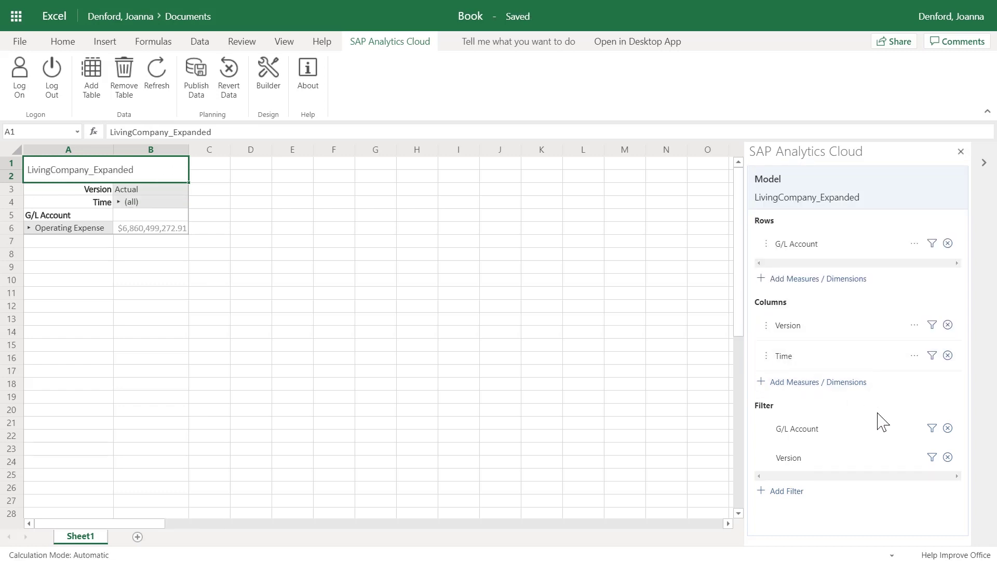
# Filter Version to Forecast_New and Time to Mar and Q2 2020, expanding Q2 into months.
pyautogui.click(933, 457)
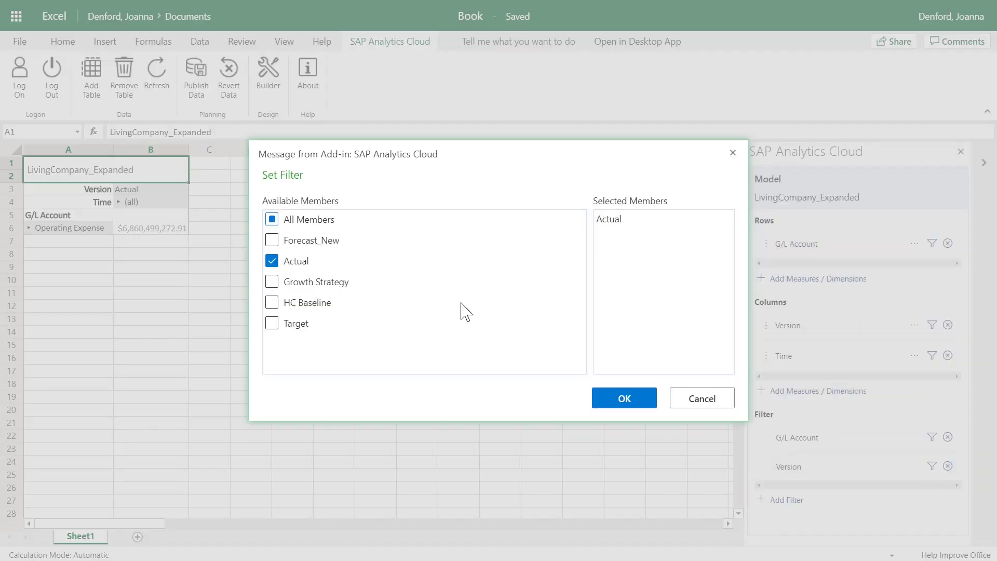
pyautogui.click(625, 398)
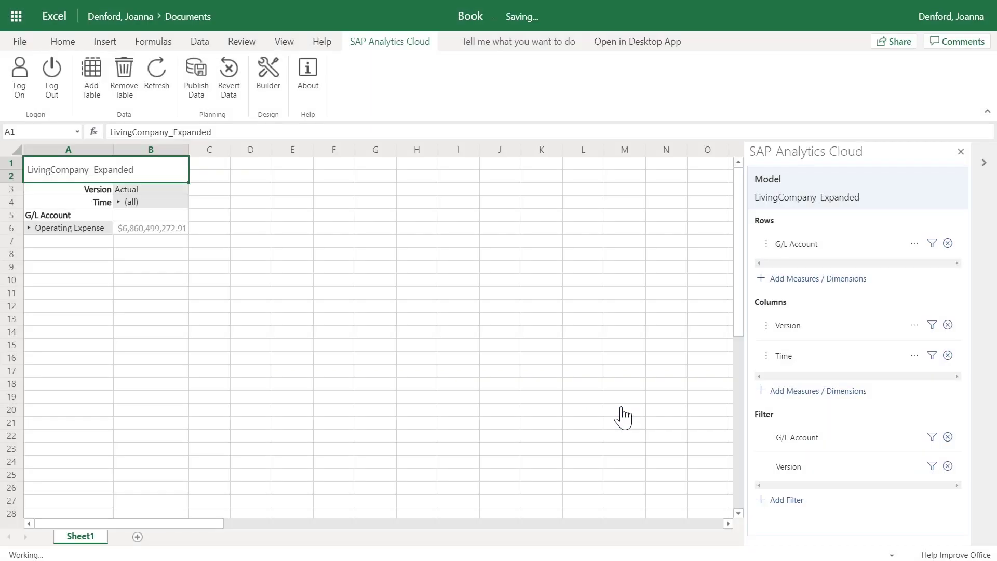
pyautogui.click(789, 505)
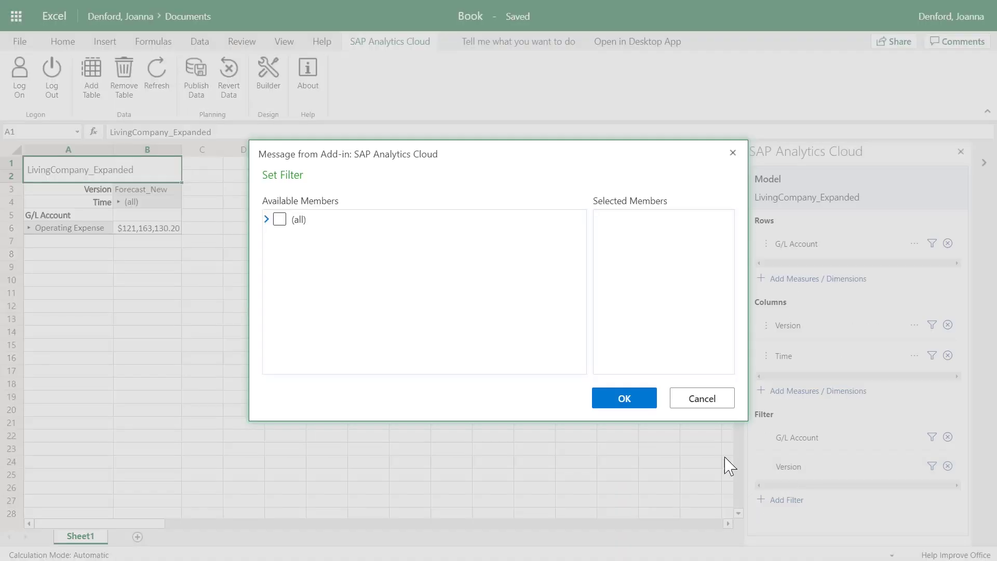
pyautogui.click(267, 221)
pyautogui.scroll(-2, 282, 350)
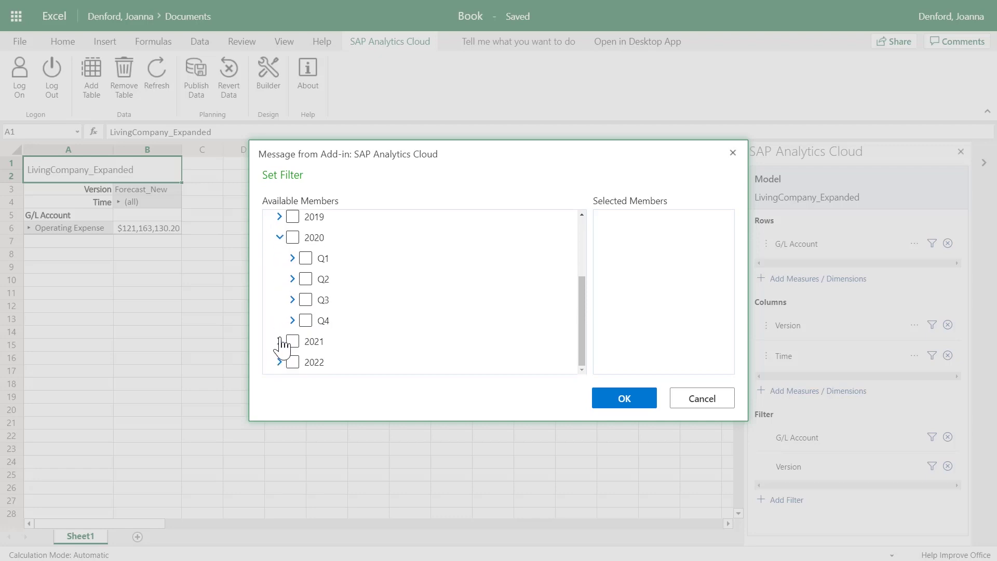
pyautogui.click(294, 259)
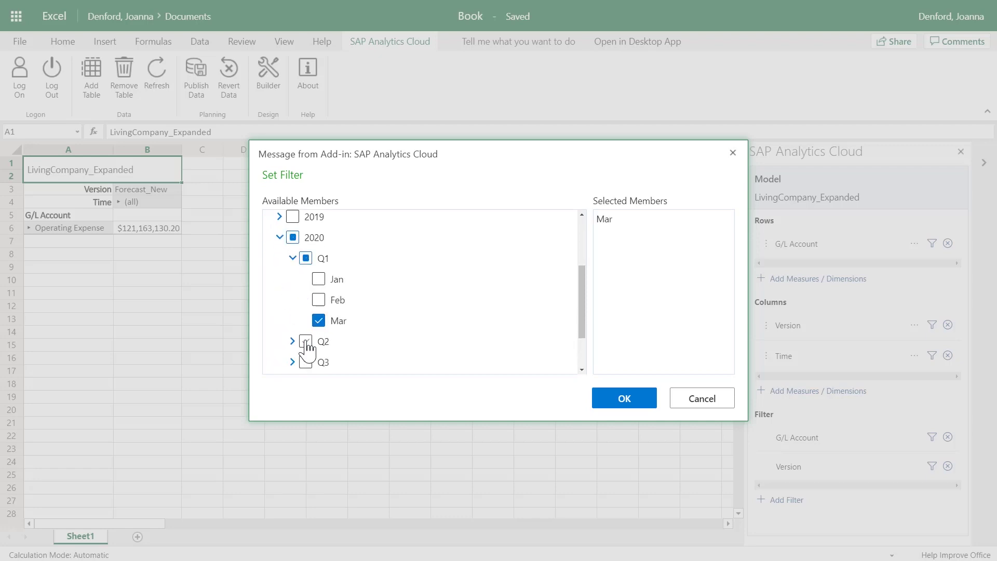
pyautogui.click(614, 398)
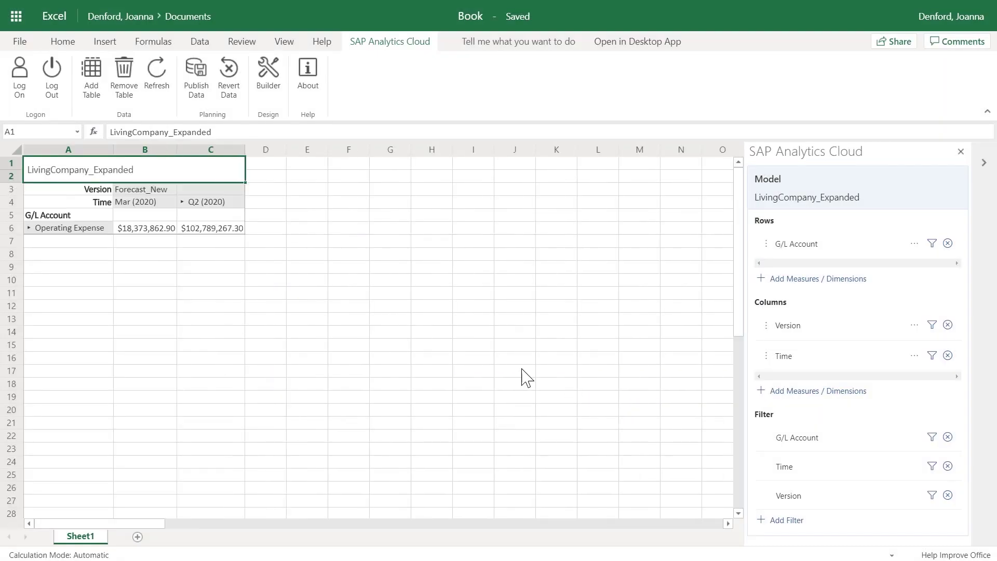
pyautogui.click(181, 202)
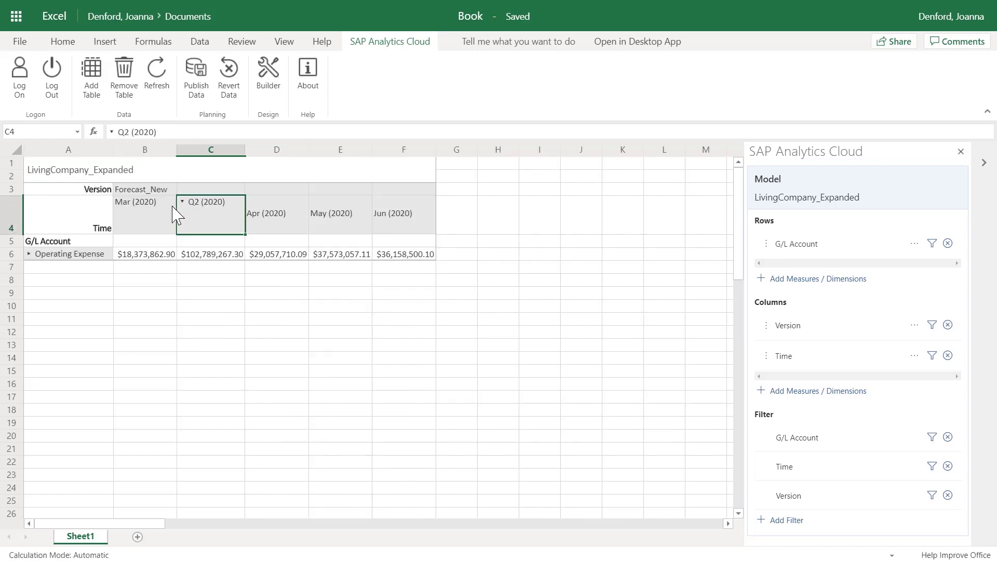
# Expand Operating, Building and Utilities Expense down to Electricity and Water, and show Totals.
pyautogui.click(29, 254)
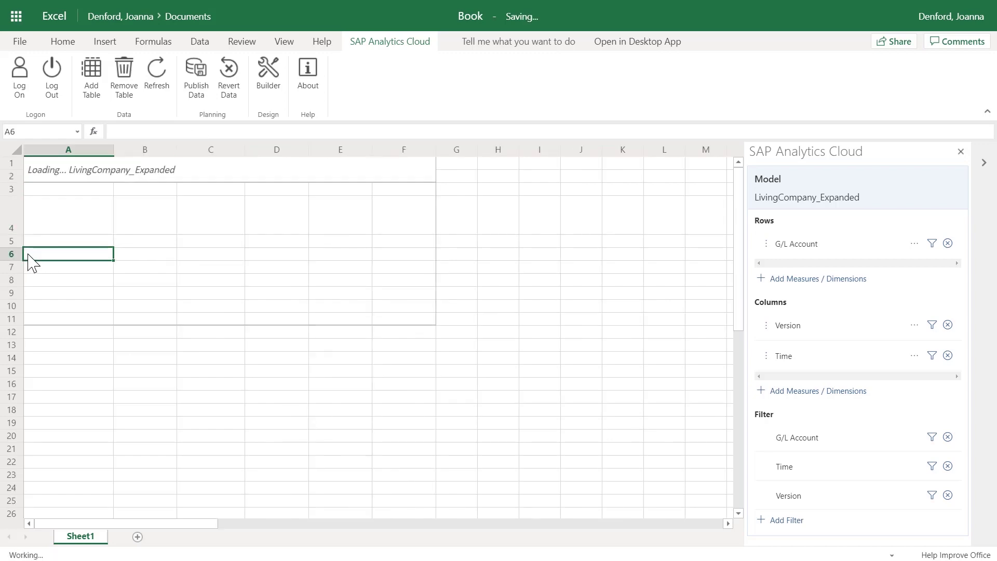
pyautogui.click(32, 266)
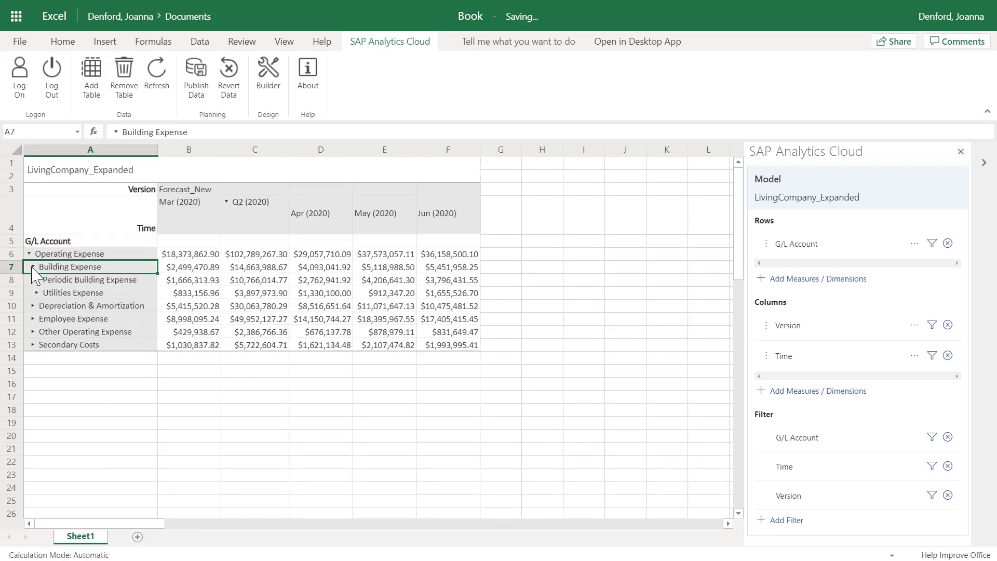
pyautogui.click(37, 293)
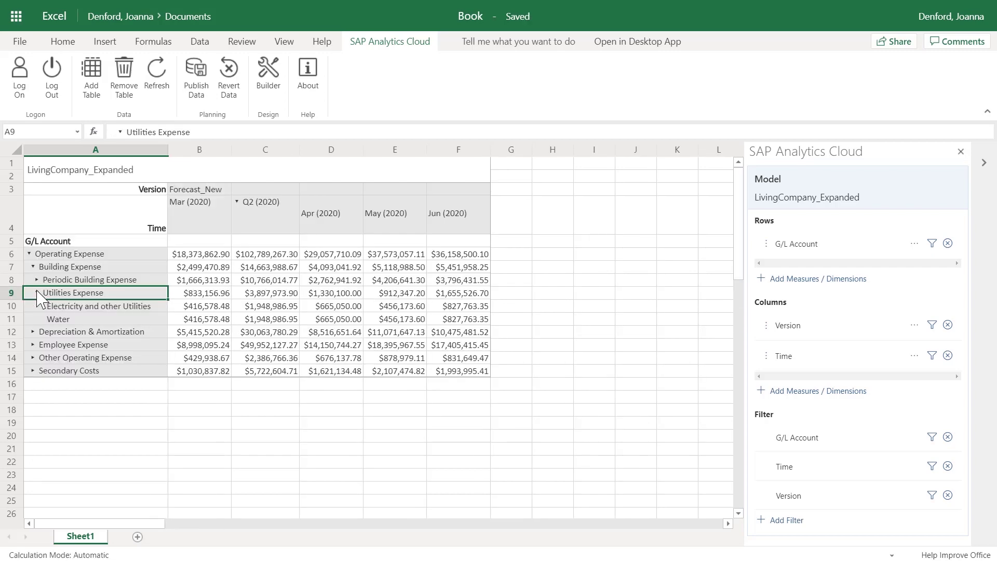
pyautogui.click(914, 347)
pyautogui.click(897, 414)
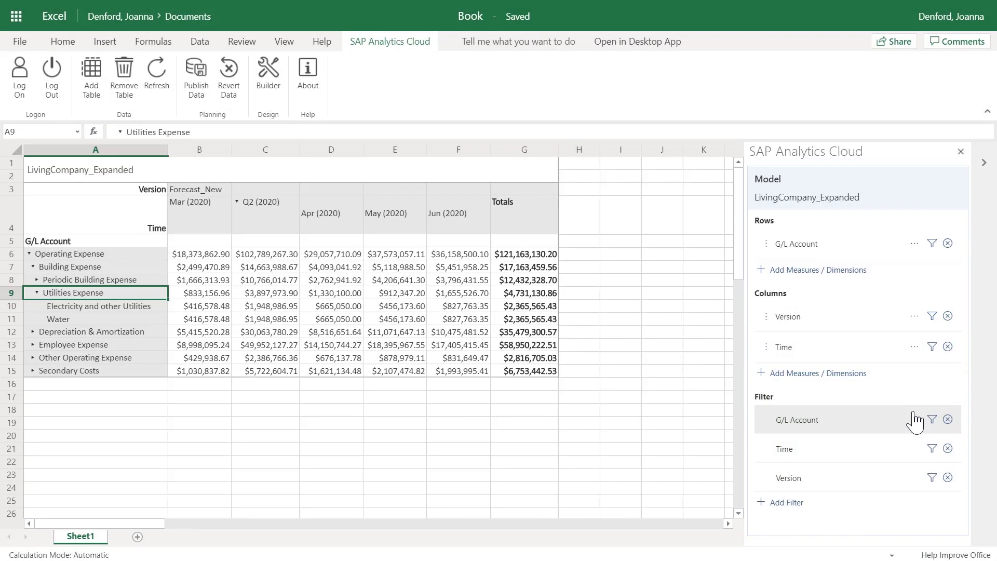
# Enter 500,000 as the Apr 2020 Utilities Expense in cell D9.
pyautogui.doubleClick(336, 295)
pyautogui.write('500000')
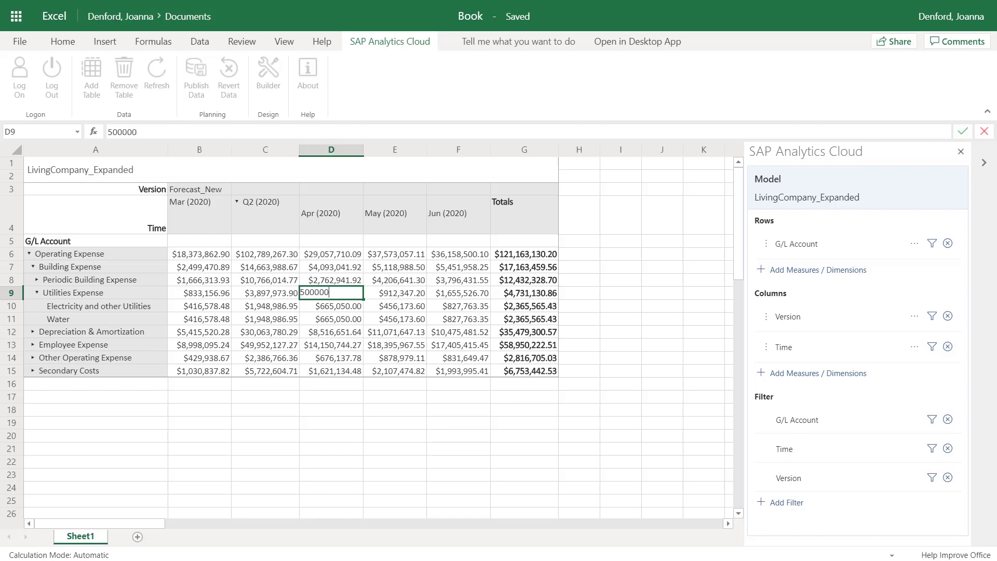
pyautogui.press('Return')
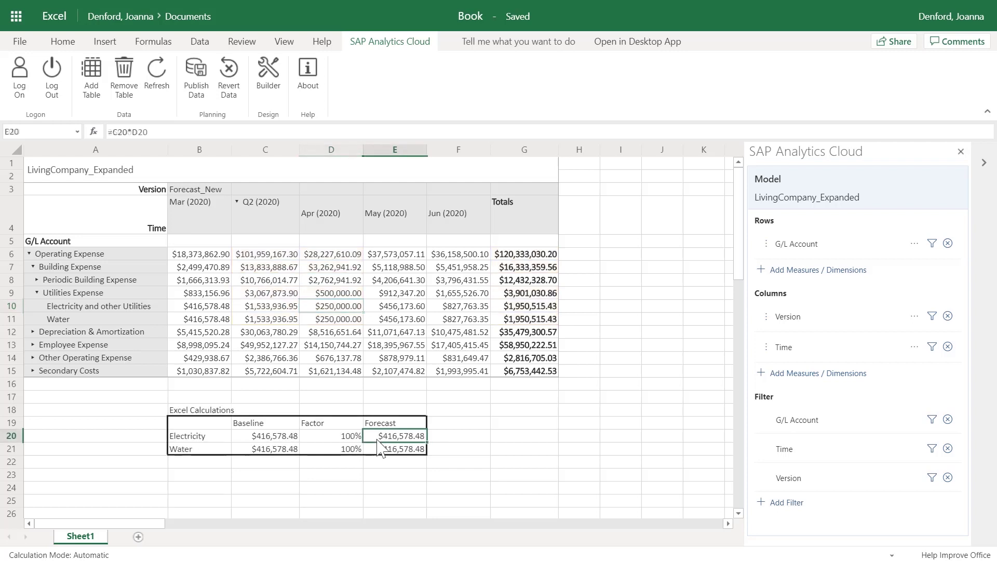
# Change the Electricity factor in cell D20 to 30%.
pyautogui.doubleClick(349, 437)
pyautogui.write('30')
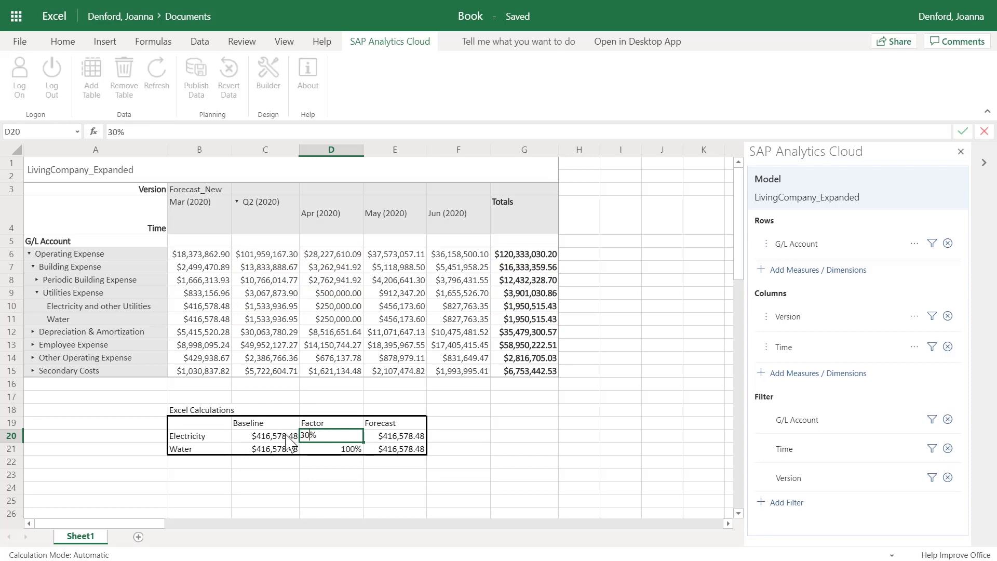
pyautogui.press('Return')
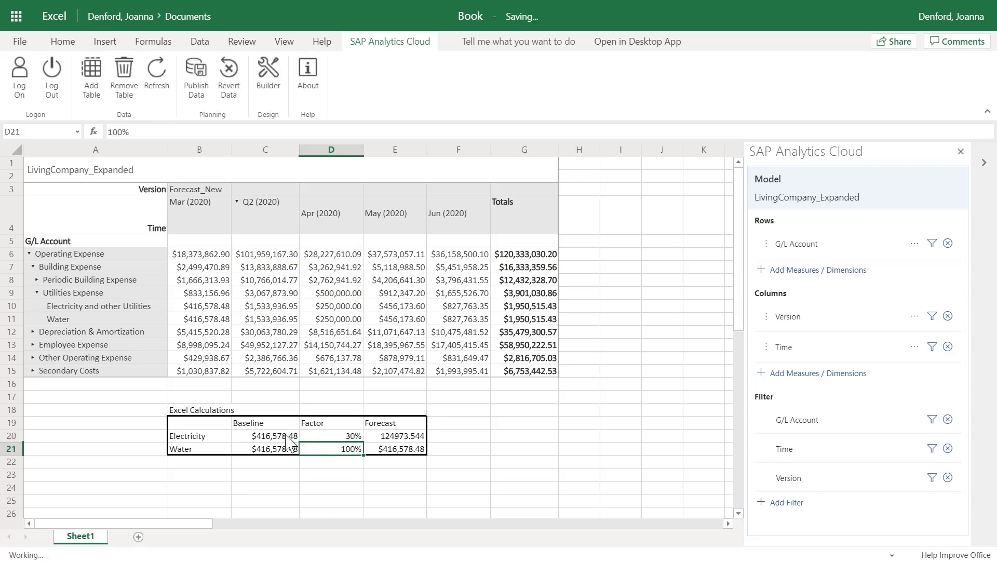